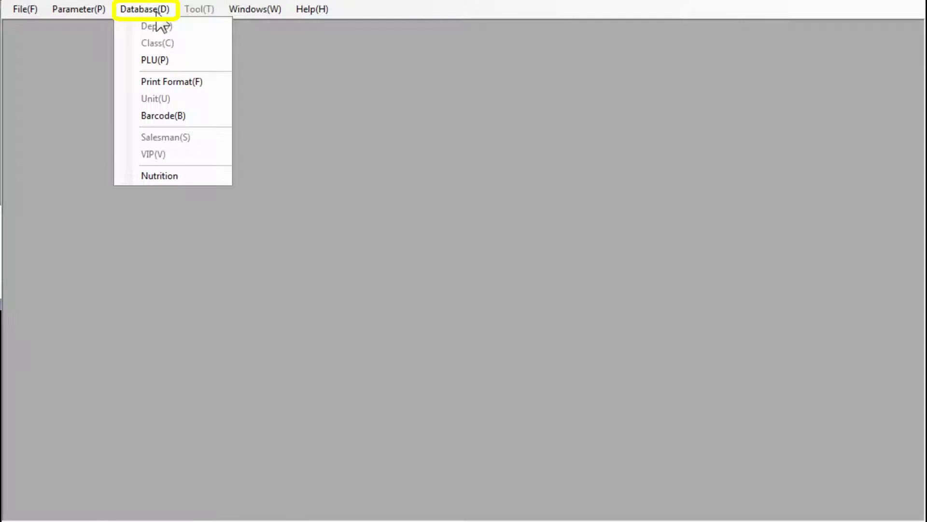
# Open the PLU database window from the Database menu and maximize it.
pyautogui.click(187, 60)
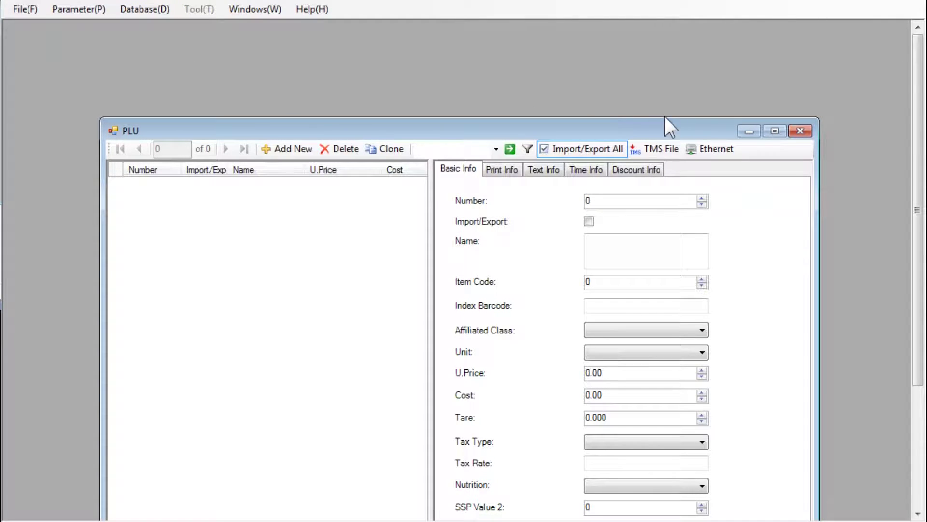
pyautogui.click(776, 128)
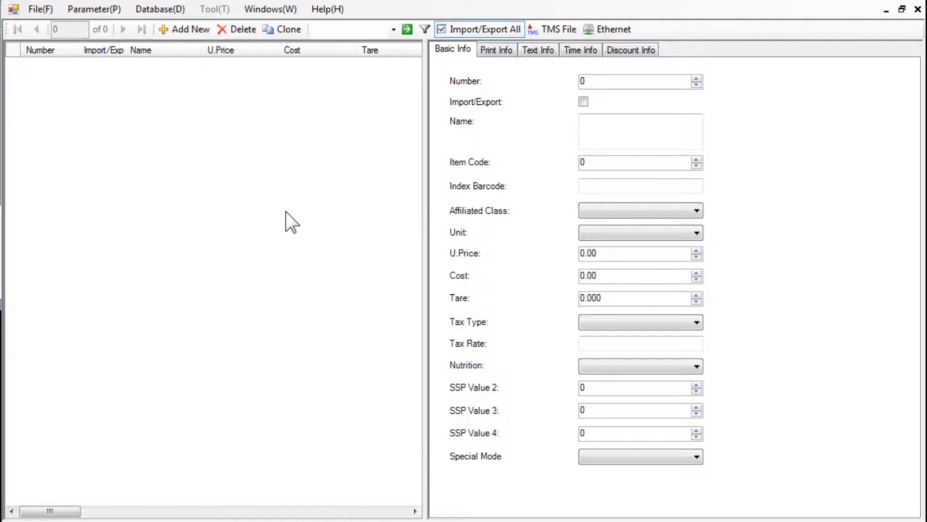
# Add new PLU record number 1, leaving Import/Export checked.
pyautogui.click(202, 31)
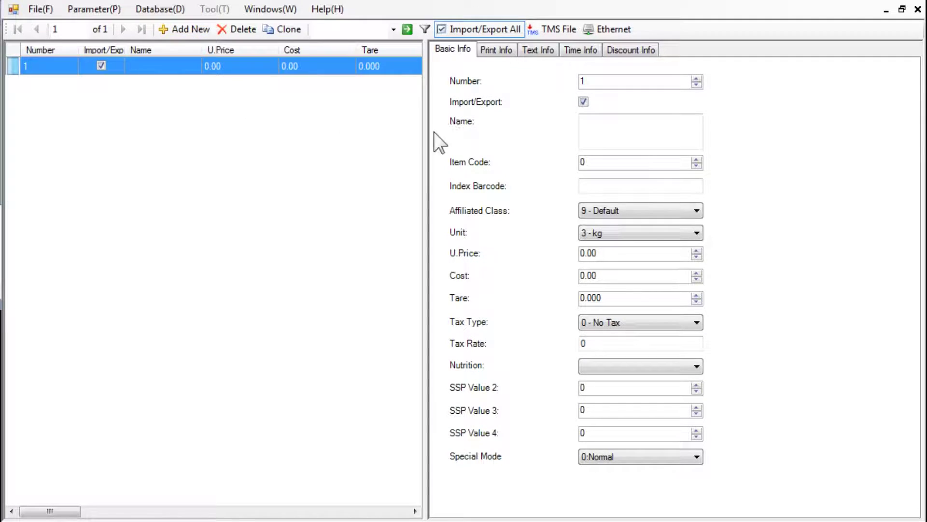
pyautogui.click(611, 83)
pyautogui.doubleClick(611, 82)
pyautogui.click(584, 103)
pyautogui.click(583, 103)
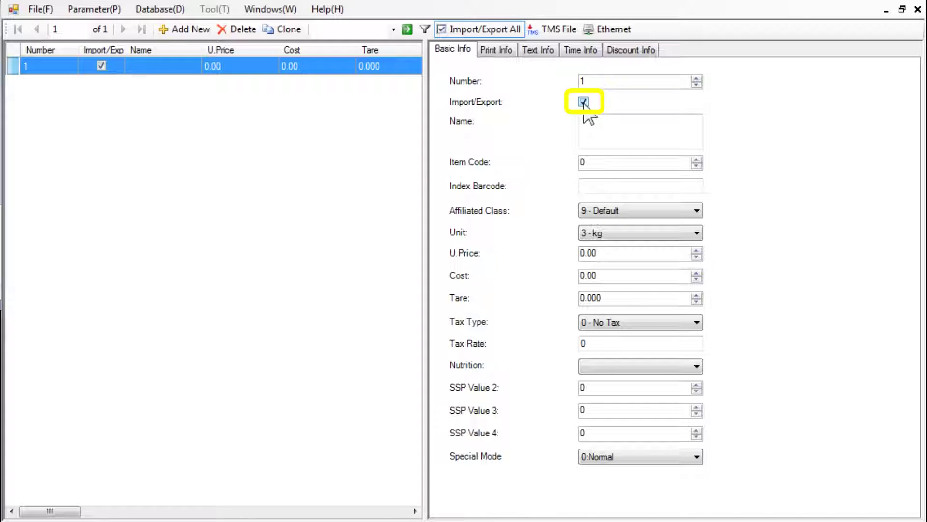
# Name the product 'Product Name Line 1 / Line 2 / Line 3' and give it item code 1234.
pyautogui.click(586, 129)
pyautogui.write('Pro')
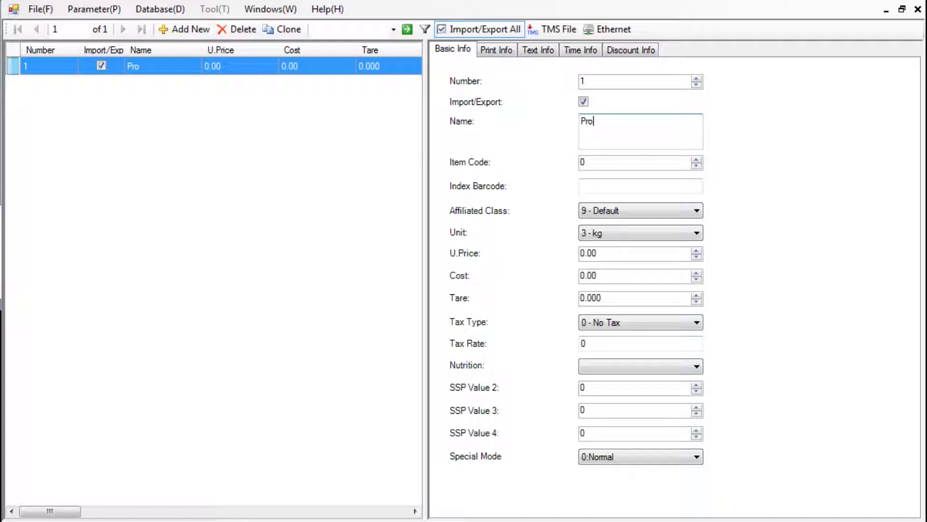
pyautogui.write('duct Name Line ')
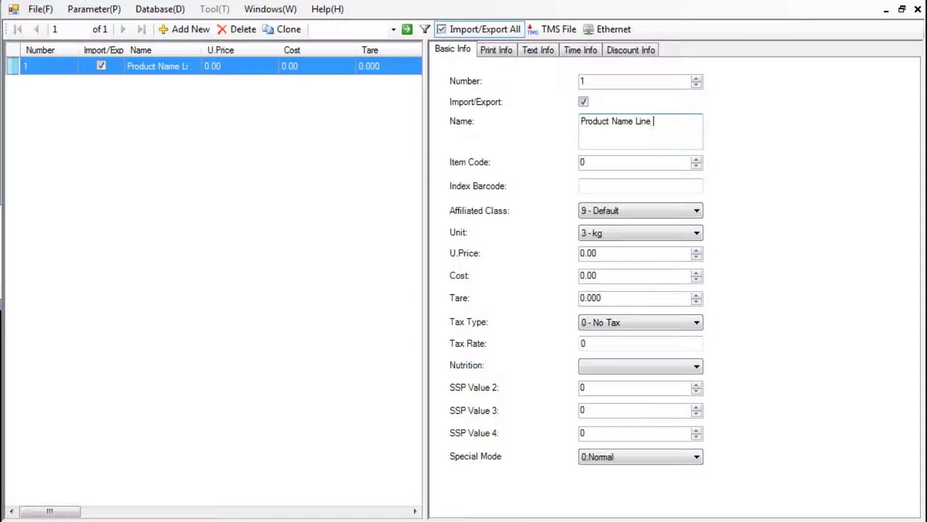
pyautogui.write('1')
pyautogui.press('Return')
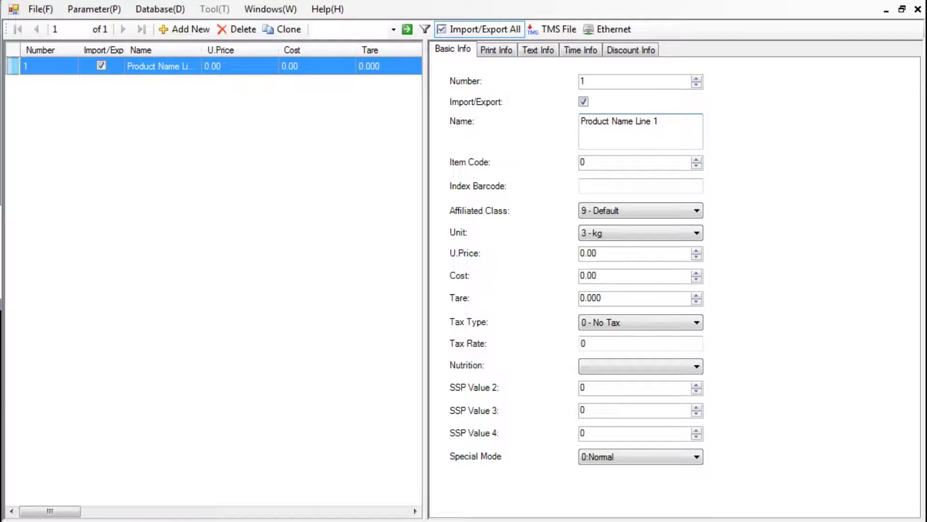
pyautogui.write('Line 2')
pyautogui.press('Return')
pyautogui.write('Line 3')
pyautogui.click(588, 162)
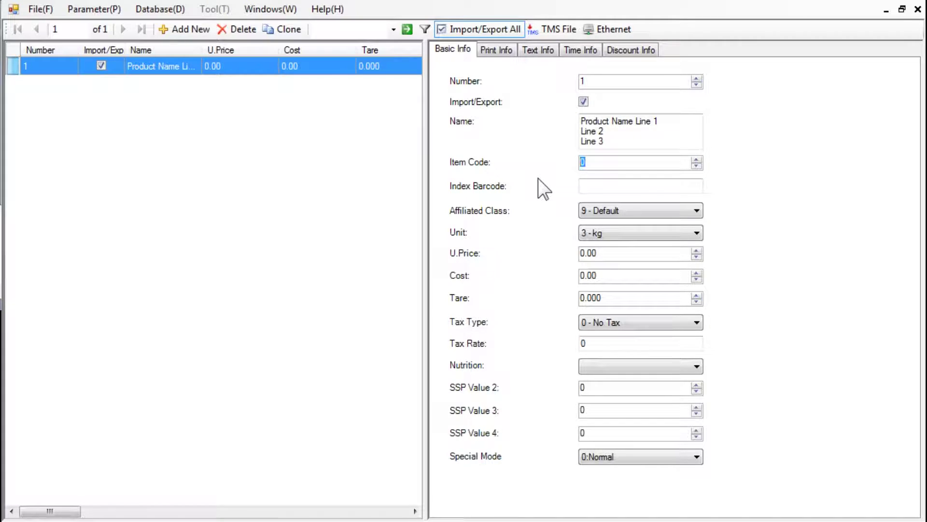
pyautogui.write('1234')
# Keep the unit at 3 - kg and set unit price 2.25 and cost 1.75.
pyautogui.click(605, 231)
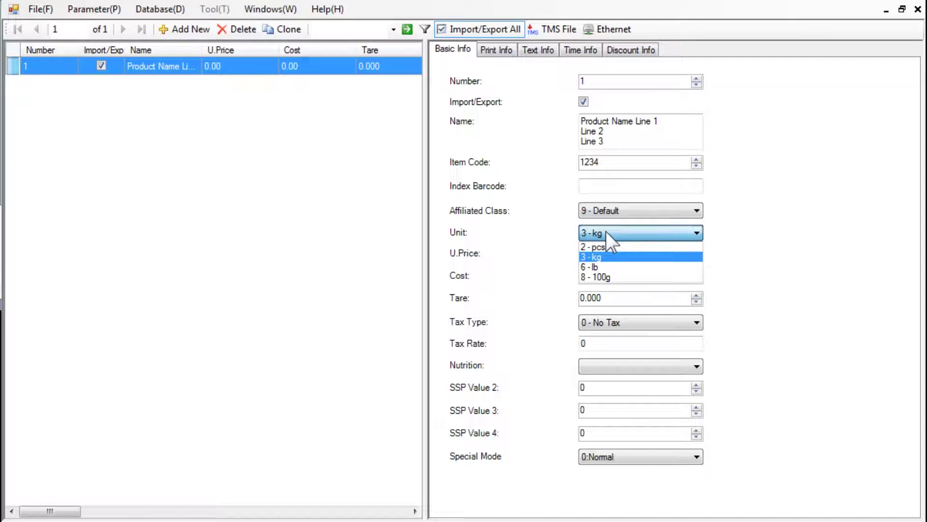
pyautogui.click(619, 258)
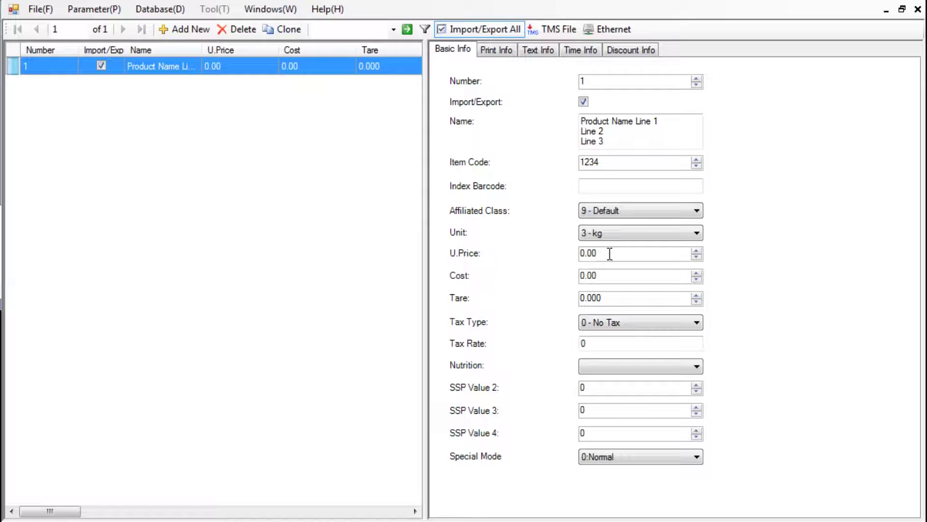
pyautogui.moveTo(601, 253); pyautogui.dragTo(544, 271)
pyautogui.write('2.25')
pyautogui.click(615, 275)
pyautogui.moveTo(614, 275); pyautogui.dragTo(519, 280)
pyautogui.write('1.75')
# Set the tare to 0.005 and check the Nutrition option.
pyautogui.click(608, 299)
pyautogui.press('BackSpace')
pyautogui.write('5')
pyautogui.click(697, 295)
pyautogui.click(697, 302)
pyautogui.click(699, 367)
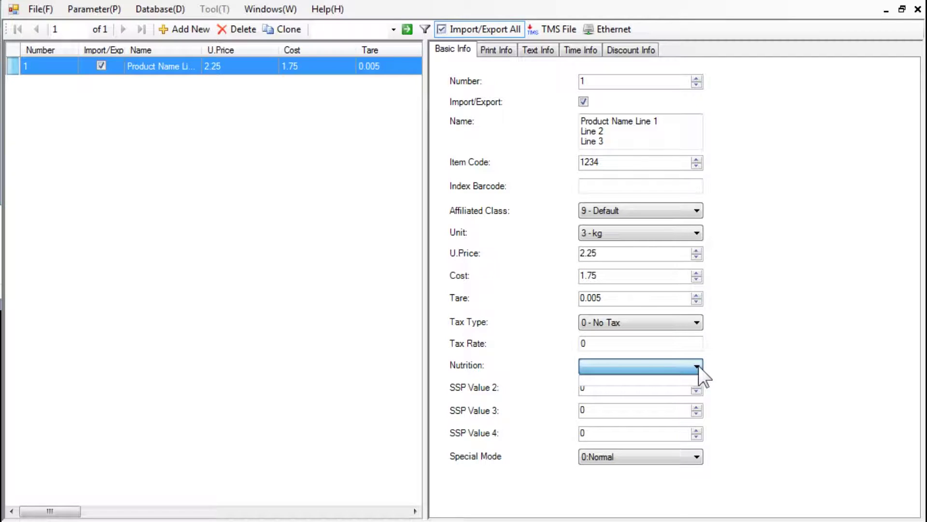
pyautogui.click(696, 367)
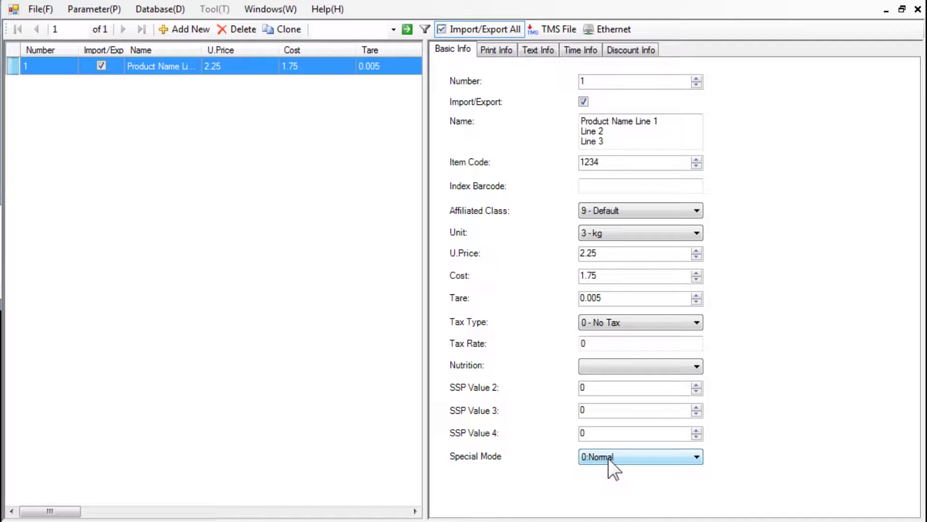
# Switch to the record's Print Info settings.
pyautogui.click(498, 51)
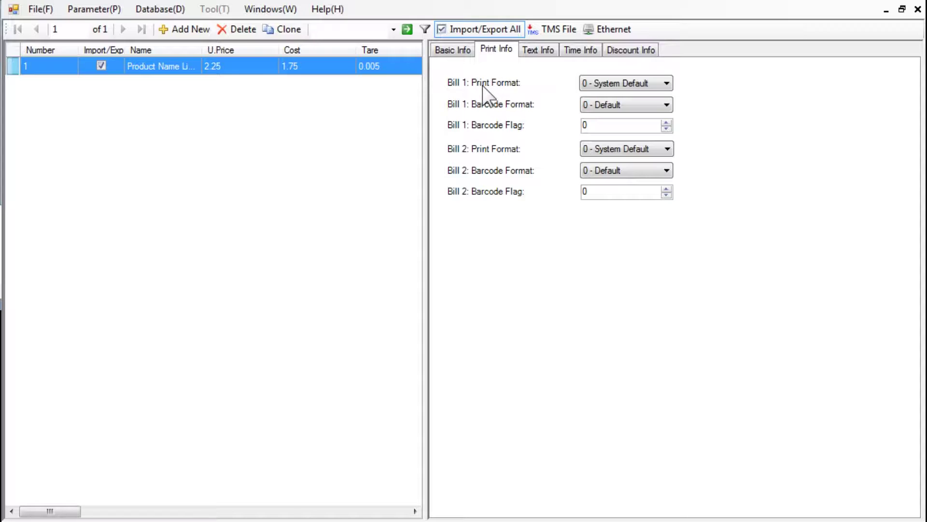
# Keep Bill 1's print format at System Default and barcode format at Default.
pyautogui.click(667, 83)
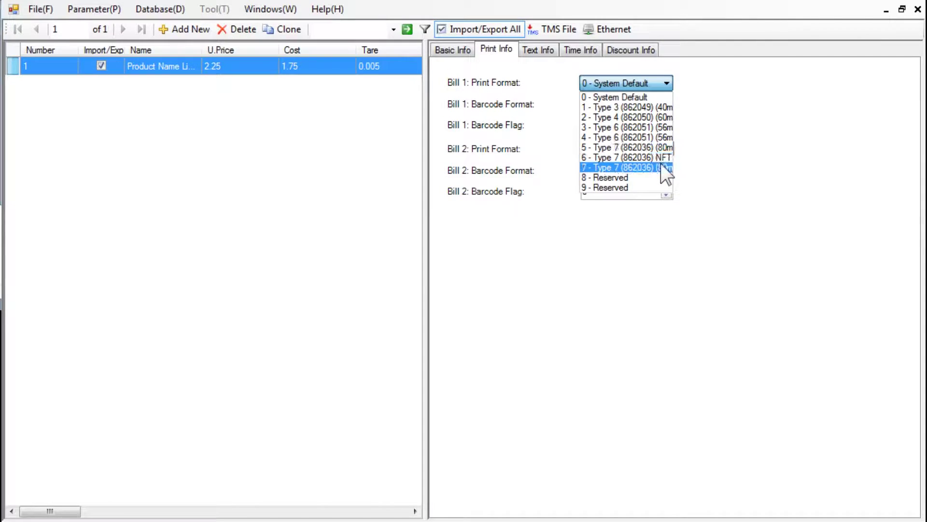
pyautogui.click(642, 98)
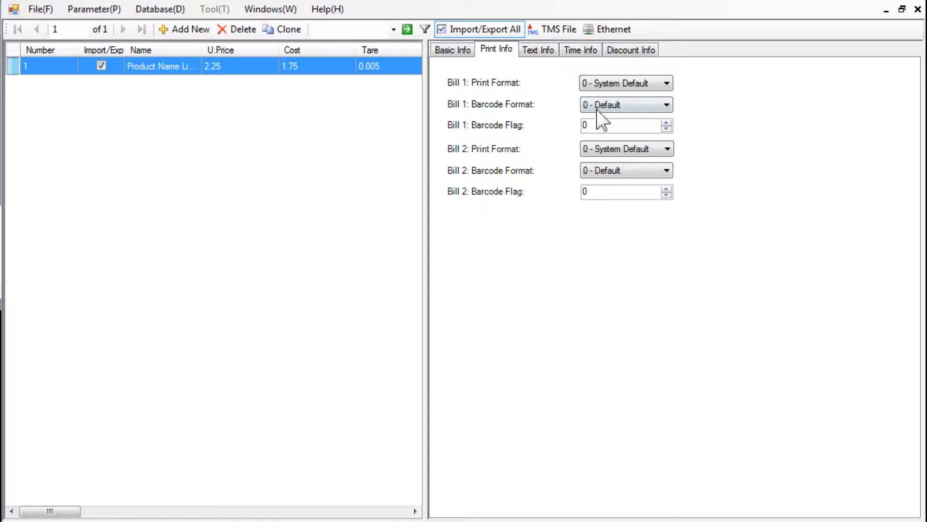
pyautogui.click(666, 105)
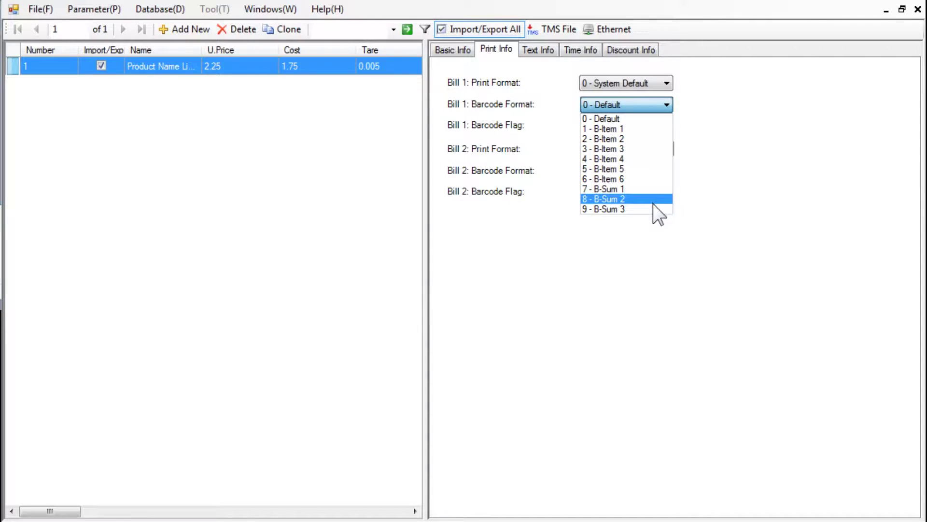
pyautogui.click(652, 119)
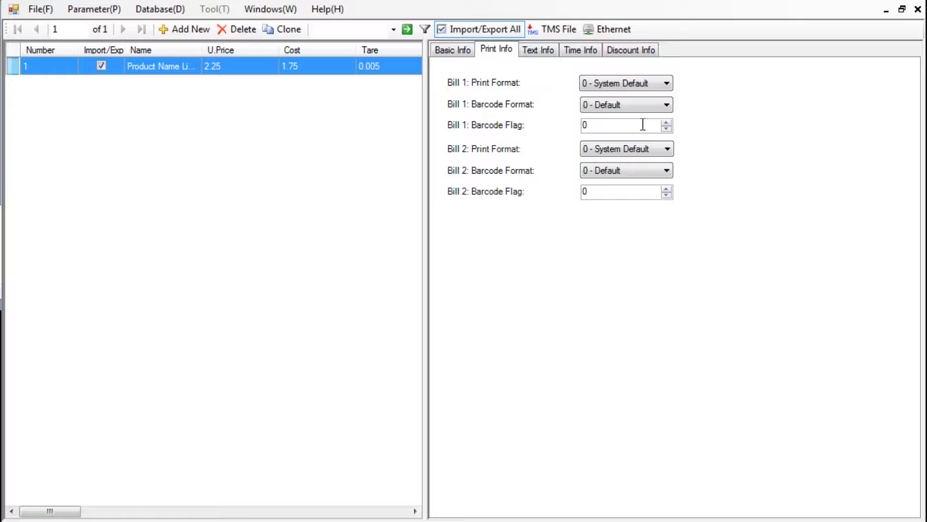
# Enter Text 1 as 'Ingredient Block 1 Line 1 / Line 2 / ect..' and Text 2 as 'Block 2 Line 1 / Line 2 ect..'.
pyautogui.click(555, 52)
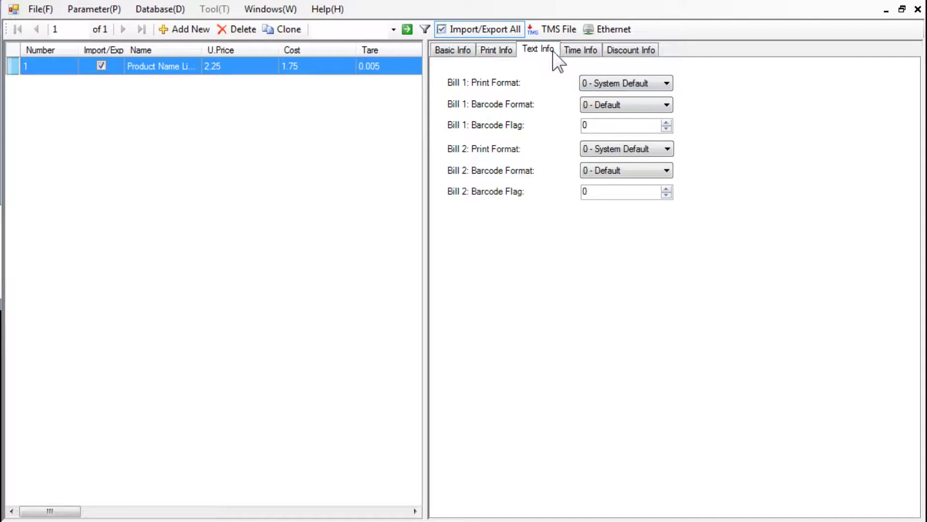
pyautogui.click(559, 83)
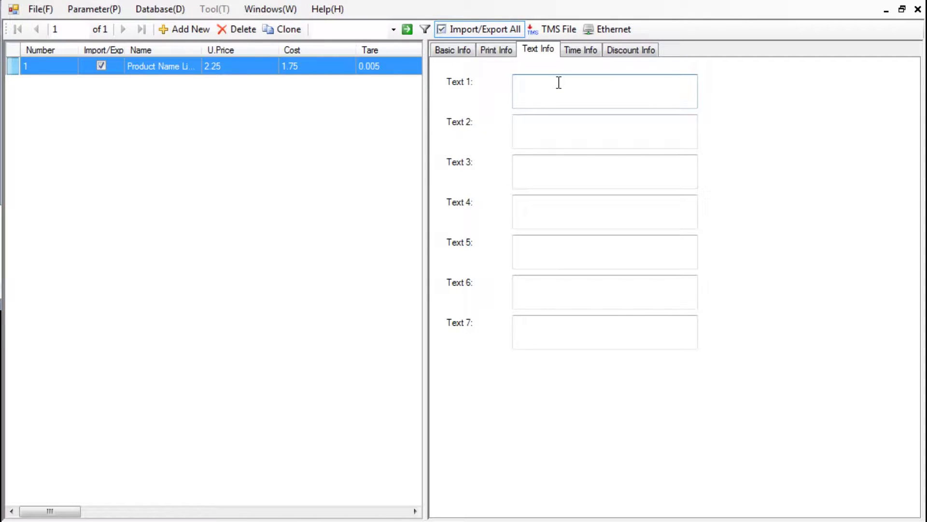
pyautogui.write('Ingredient Block 1 Line 1')
pyautogui.press('Return')
pyautogui.write('Line 2')
pyautogui.press('Return')
pyautogui.write('ect..')
pyautogui.click(554, 127)
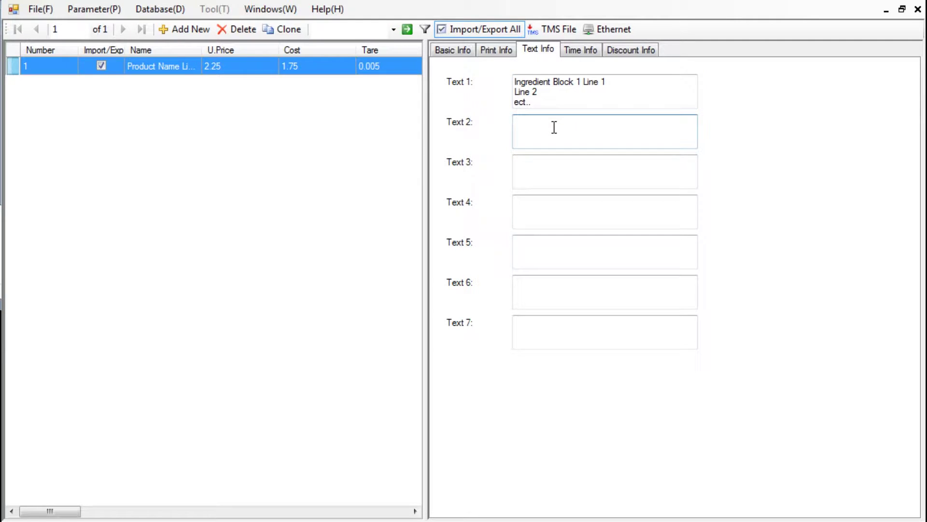
pyautogui.write('Block 2 Line 1')
pyautogui.press('Return')
pyautogui.write('Line ')
pyautogui.write('2 ')
pyautogui.write('ect')
pyautogui.write('..')
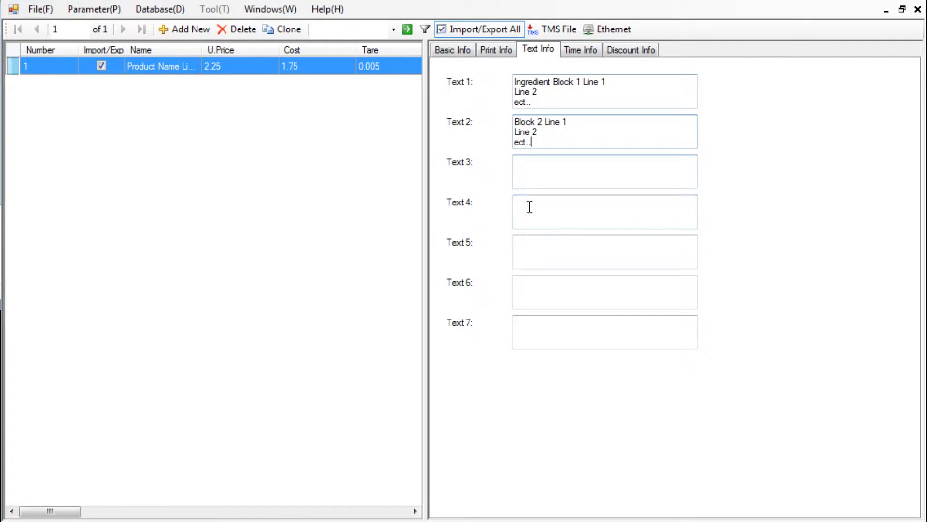
# Fill Text 3 through Text 7 with their labels, Block 3 to Block 7.
pyautogui.click(526, 172)
pyautogui.write('Block 3')
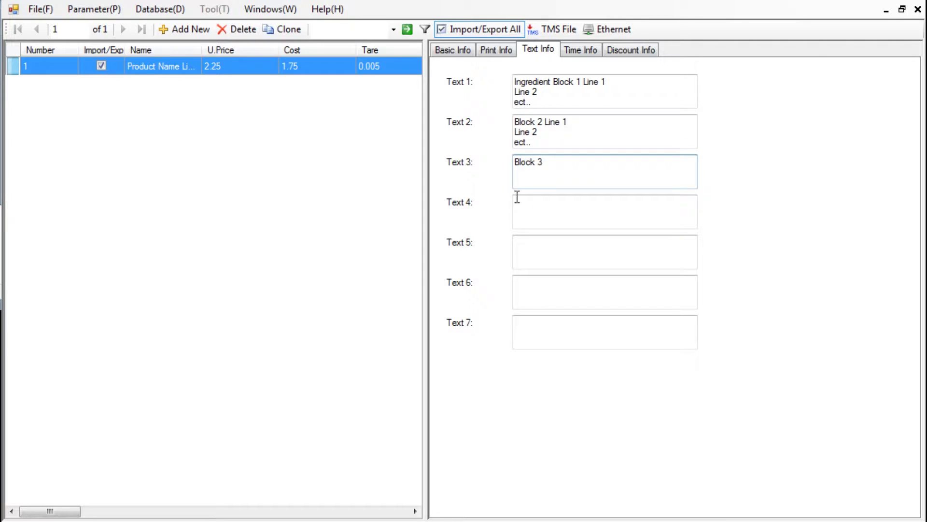
pyautogui.click(516, 198)
pyautogui.write('Block 4')
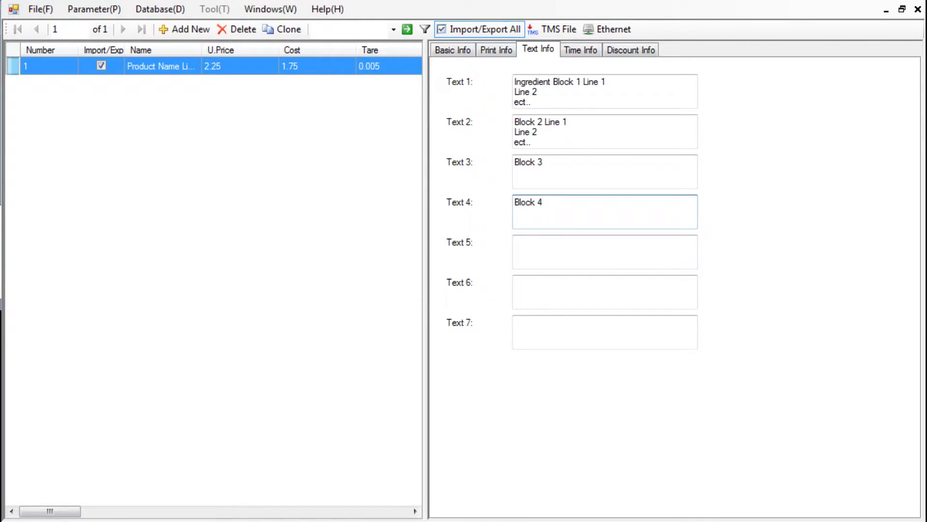
pyautogui.click(526, 248)
pyautogui.write('Block 5')
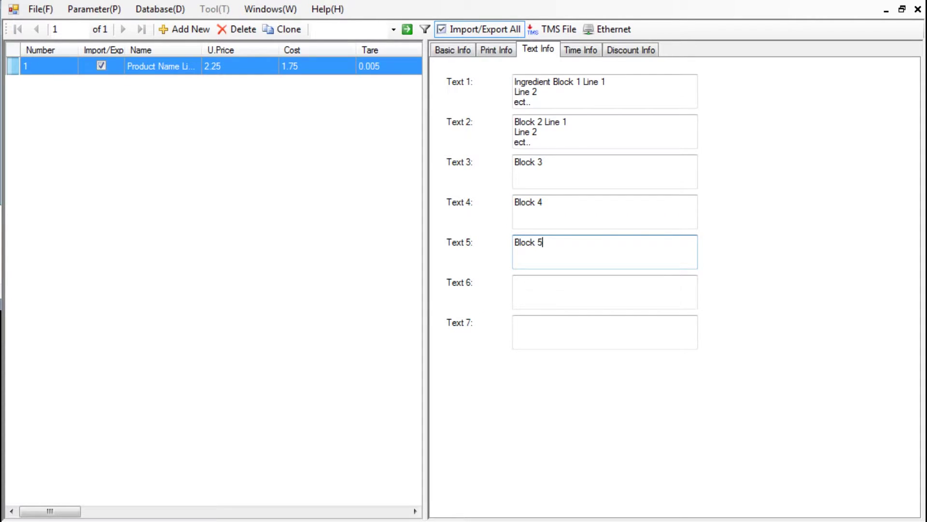
pyautogui.click(566, 293)
pyautogui.write('Bloc')
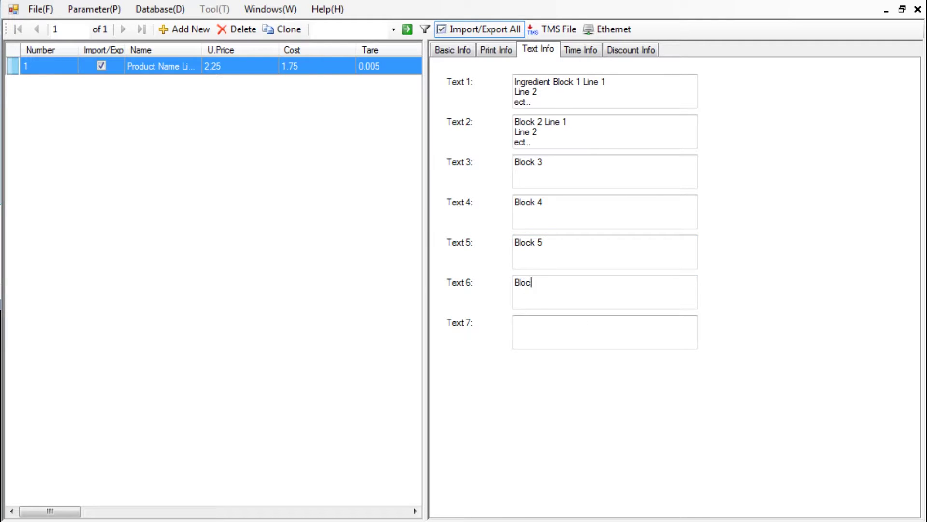
pyautogui.write('k 6')
pyautogui.click(570, 340)
pyautogui.write('Bloc')
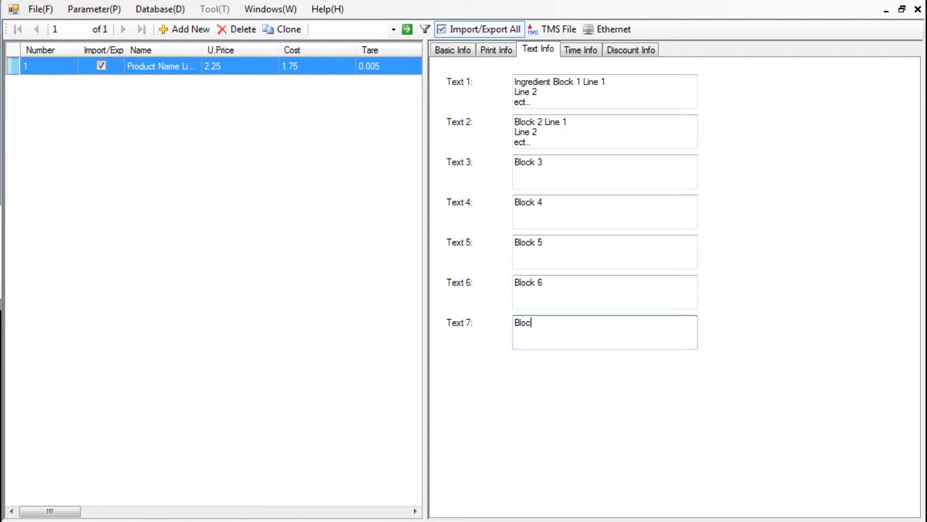
pyautogui.write('k 7')
# Set Package Date and Shelf Date to 1 - Print, leave Sale Date off, and enter 30 Shelf Days.
pyautogui.click(588, 53)
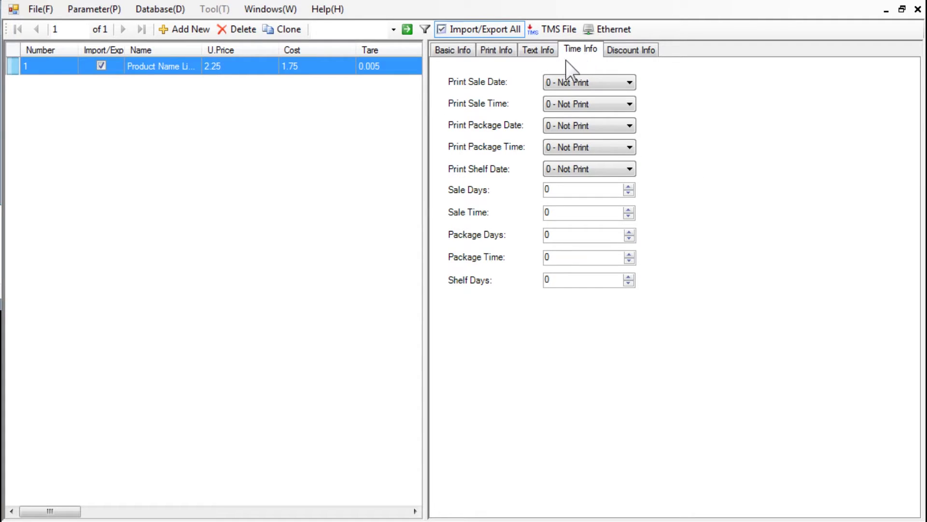
pyautogui.click(629, 85)
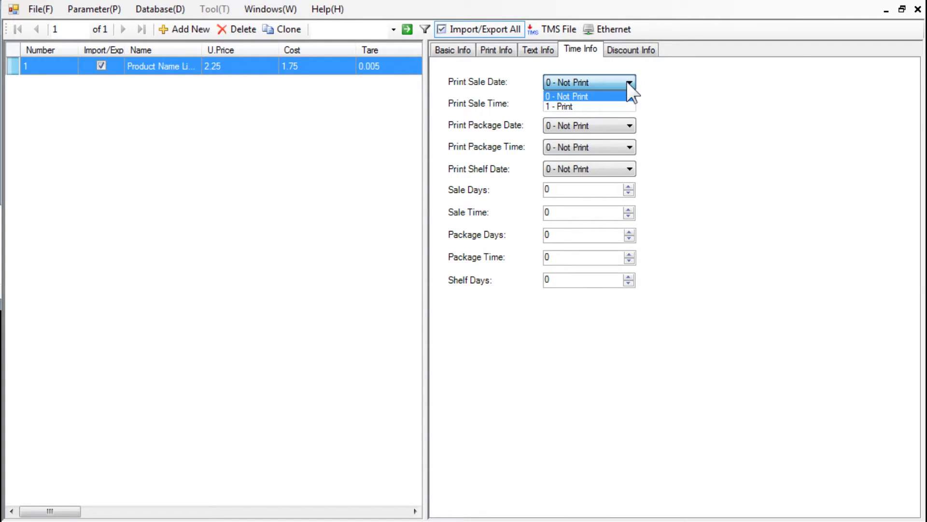
pyautogui.click(618, 107)
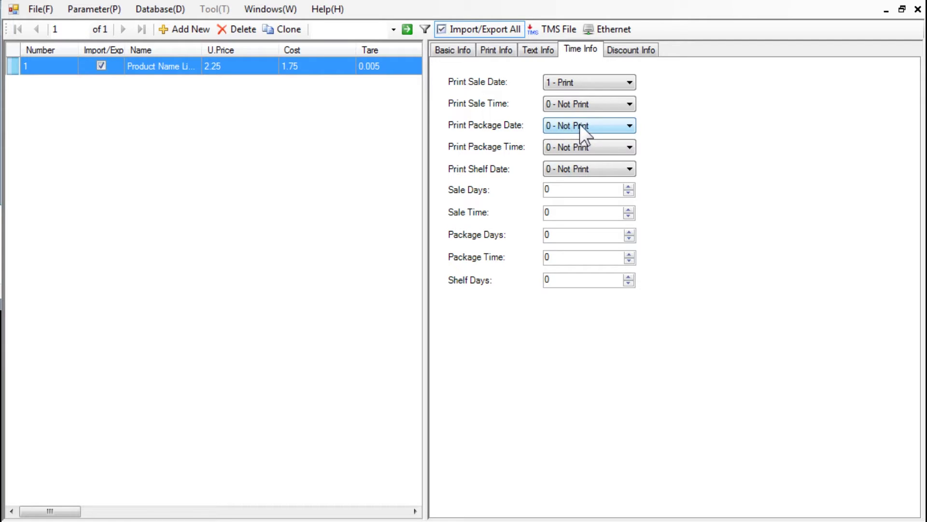
pyautogui.click(630, 82)
pyautogui.click(626, 97)
pyautogui.click(586, 128)
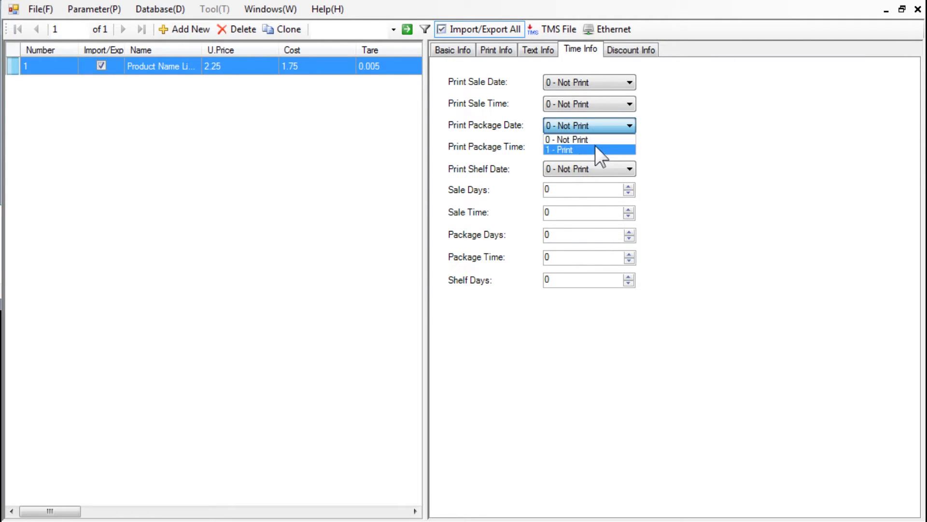
pyautogui.click(595, 147)
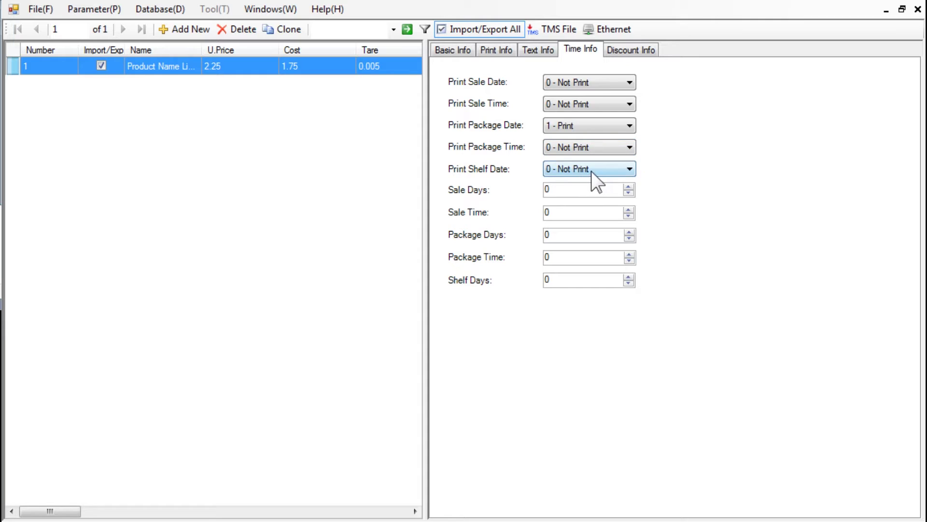
pyautogui.click(591, 170)
pyautogui.click(593, 193)
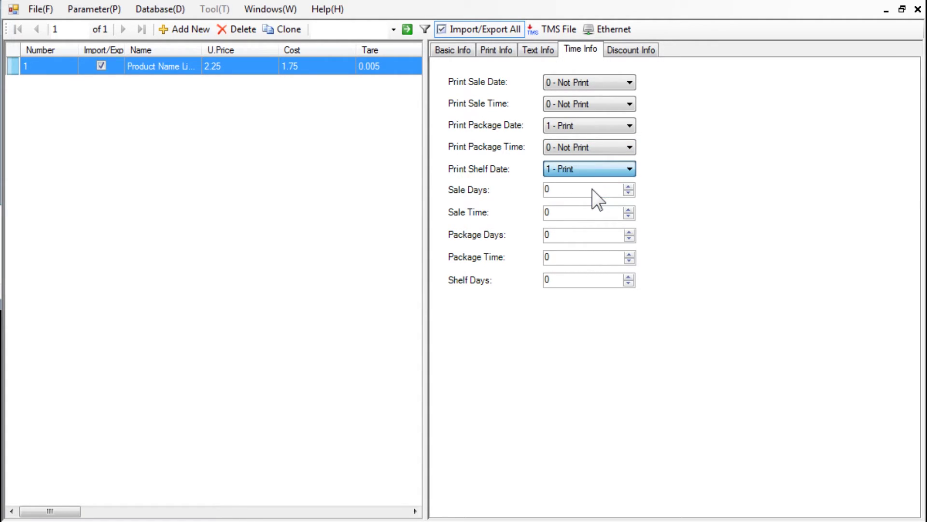
pyautogui.doubleClick(553, 280)
pyautogui.write('30')
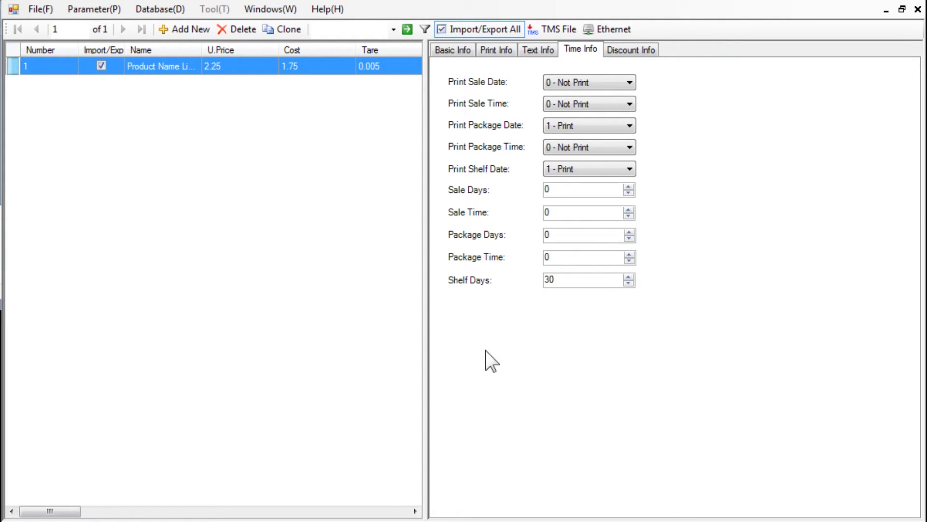